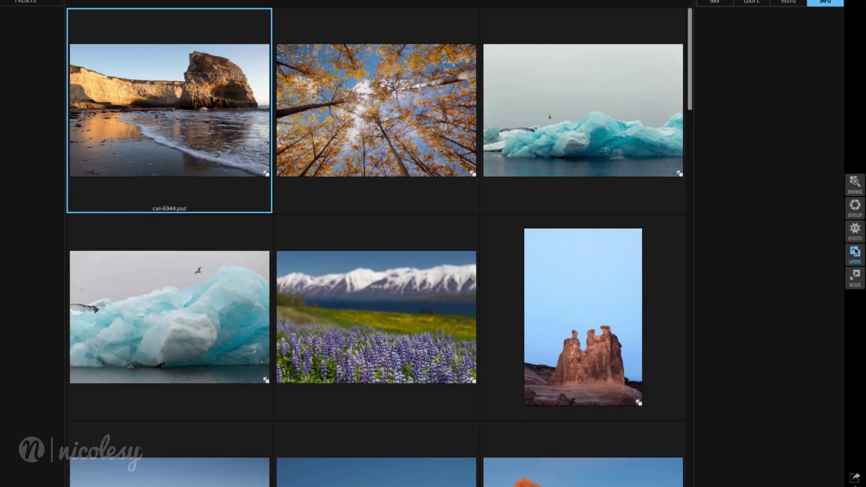
# Load cali-6944.psd into the Layers module and show the Nicolesy Sky thumbnails in Extras
pyautogui.click(851, 262)
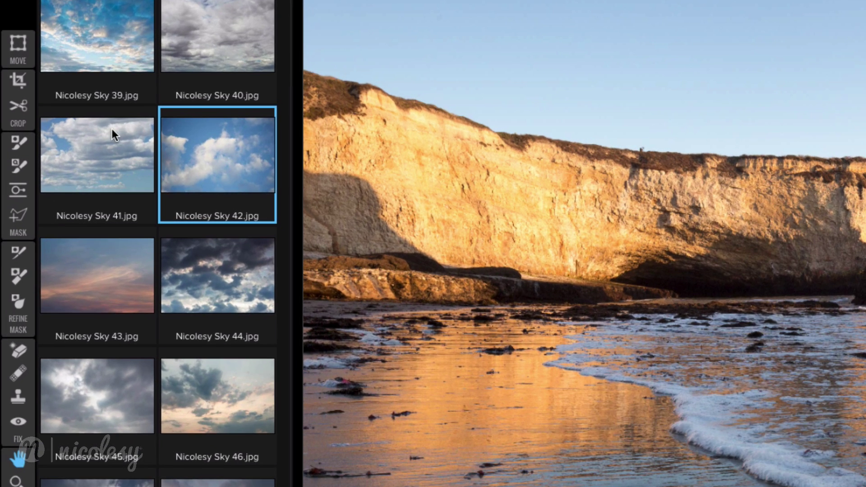
pyautogui.scroll(4, 59, 157)
# Add Nicolesy Sky 37 as a new layer scaled to fill the canvas
pyautogui.doubleClick(112, 129)
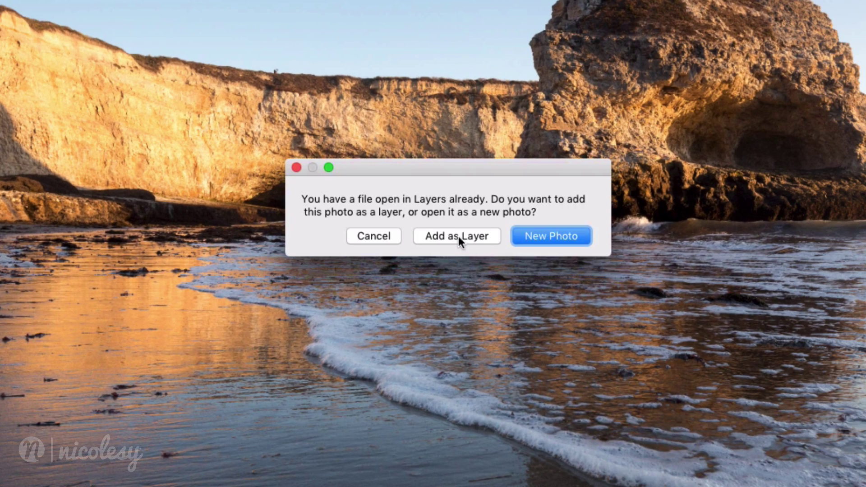
pyautogui.click(458, 236)
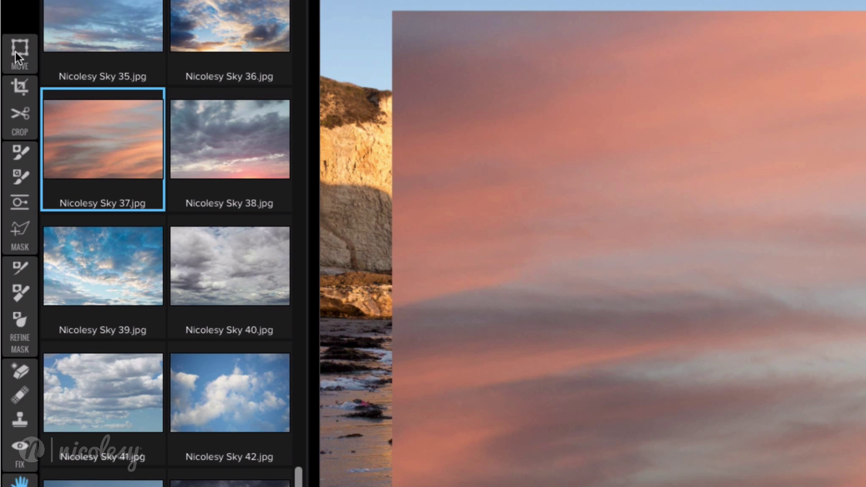
pyautogui.click(15, 52)
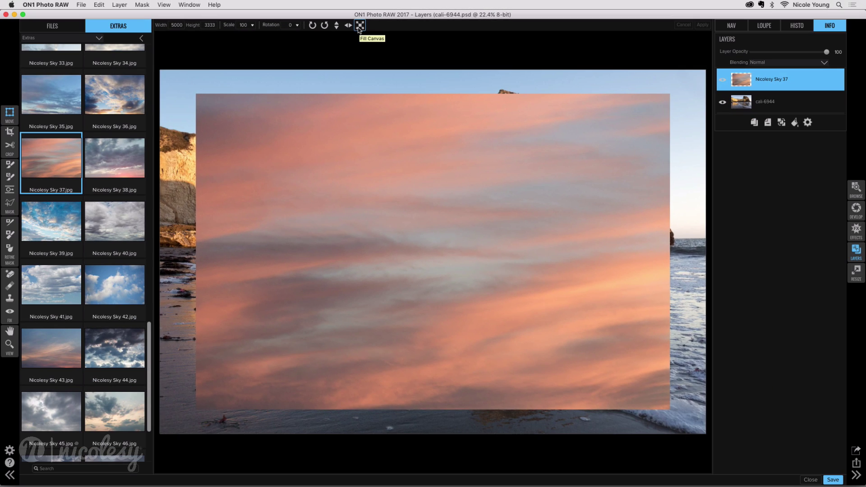
pyautogui.click(378, 32)
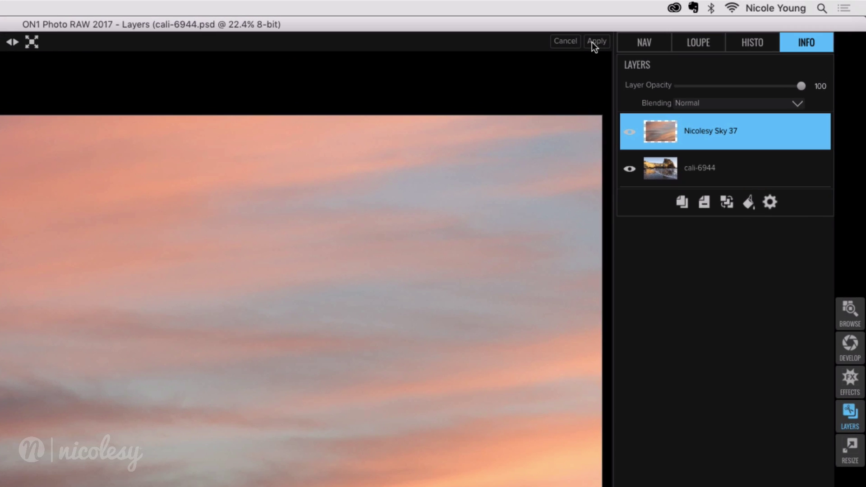
pyautogui.click(701, 26)
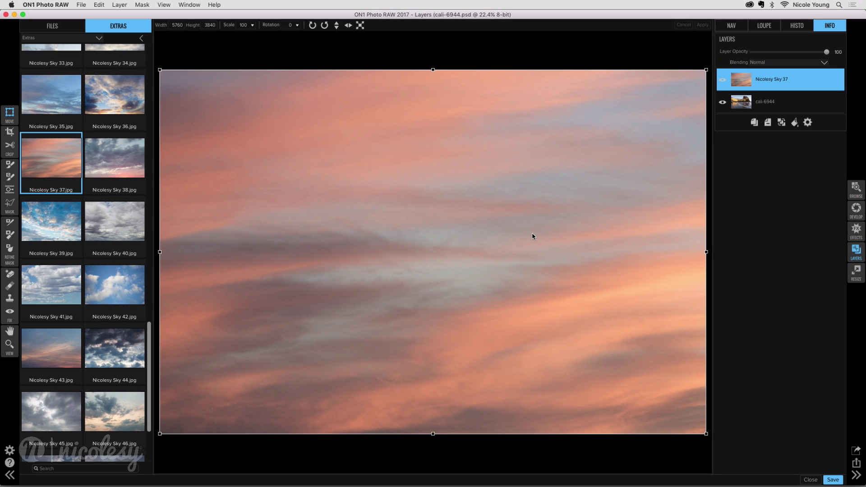
# Shift the sky layer up to reveal the beach and place it beneath cali-6944
pyautogui.moveTo(532, 235); pyautogui.dragTo(533, 60)
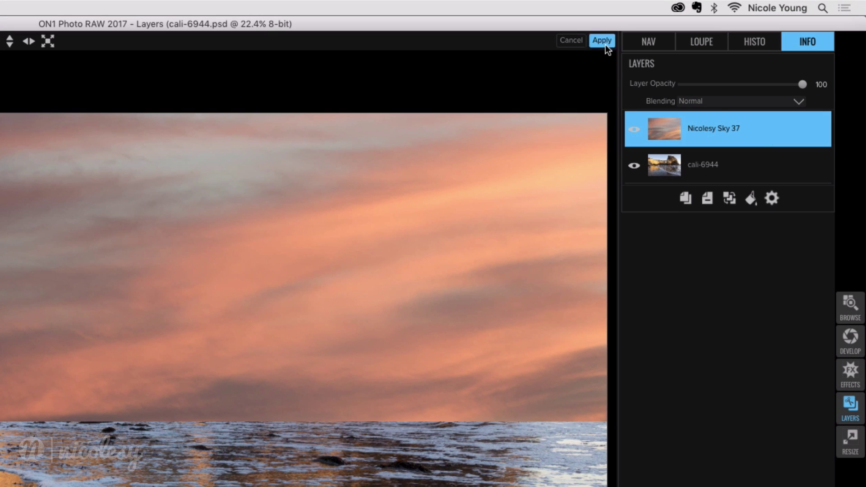
pyautogui.click(605, 43)
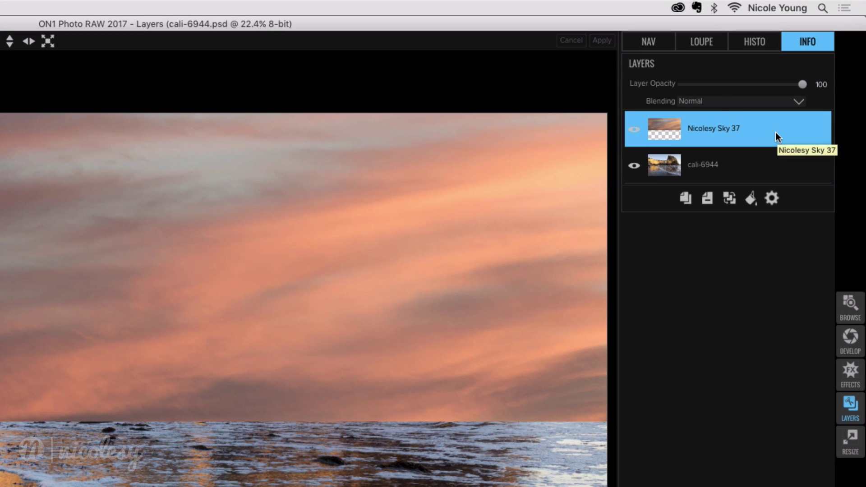
pyautogui.moveTo(775, 131); pyautogui.dragTo(774, 160)
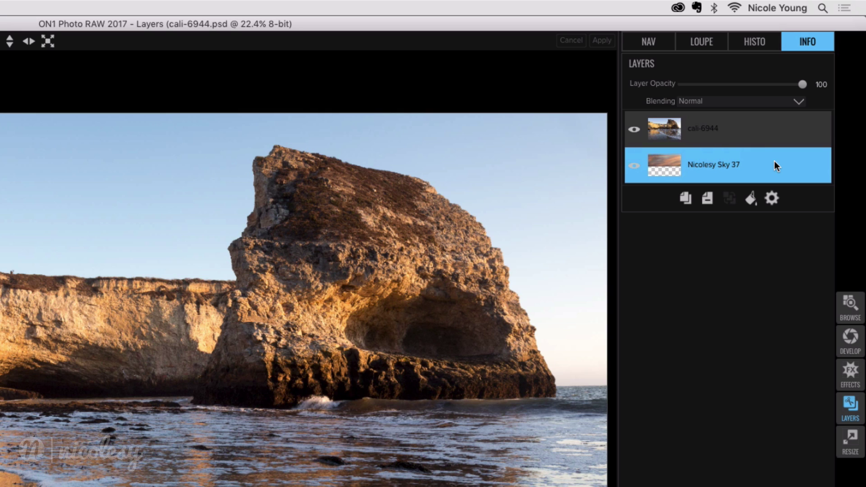
# Paint out the blue sky on the cali-6944 layer with the Masking Bug in Paint Out mode
pyautogui.click(756, 134)
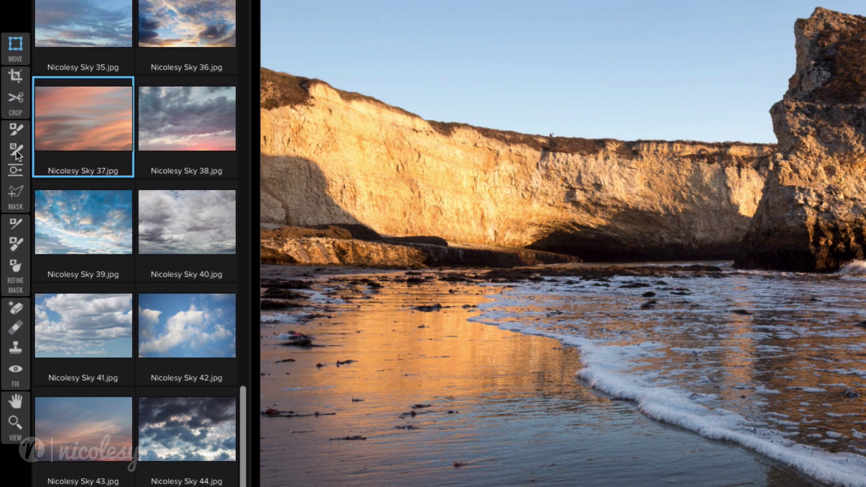
pyautogui.click(10, 177)
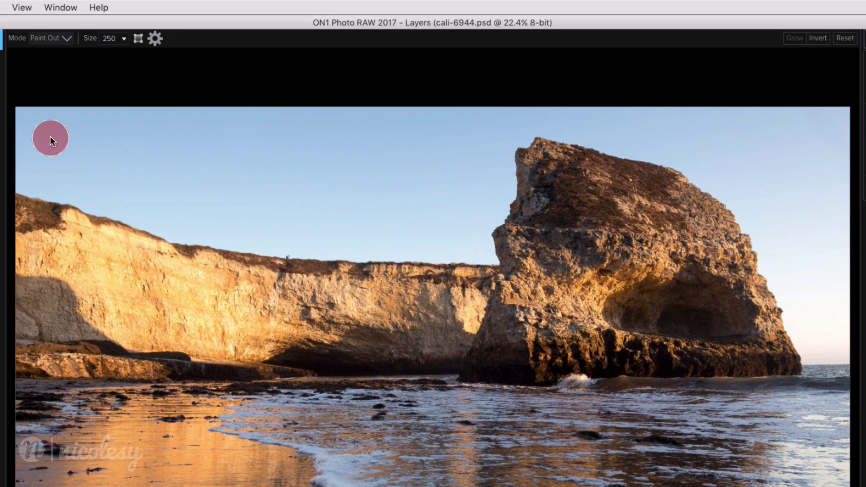
pyautogui.moveTo(50, 140)
pyautogui.mouseDown()
pyautogui.moveTo(284, 185)
pyautogui.moveTo(387, 182)
pyautogui.moveTo(438, 170)
pyautogui.mouseUp()
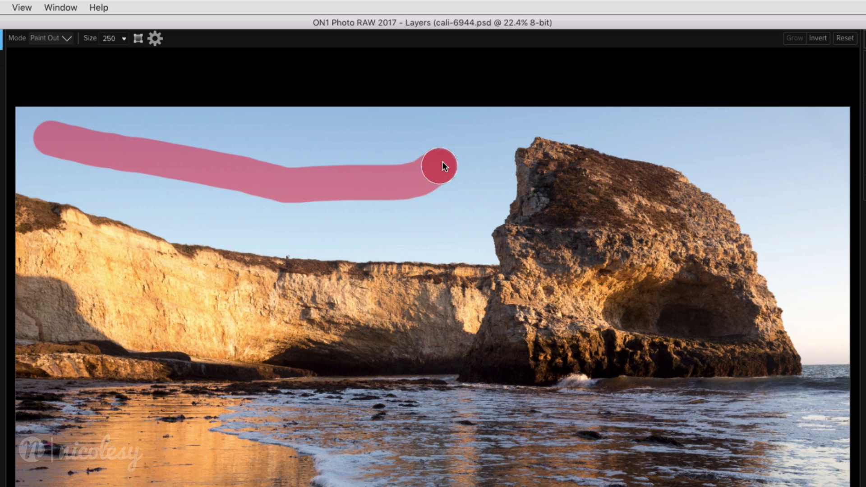
pyautogui.moveTo(600, 112)
pyautogui.mouseDown()
pyautogui.moveTo(776, 159)
pyautogui.moveTo(827, 248)
pyautogui.moveTo(825, 294)
pyautogui.mouseUp()
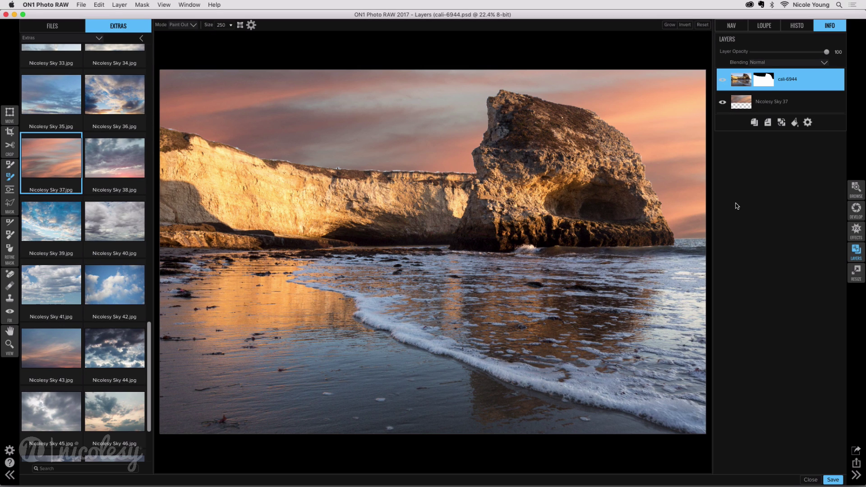
# Zoom to 100% on the rock top and enable the Brush Tool with Perfect Brush
pyautogui.press('super+1')
pyautogui.scroll(5, 627, 159)
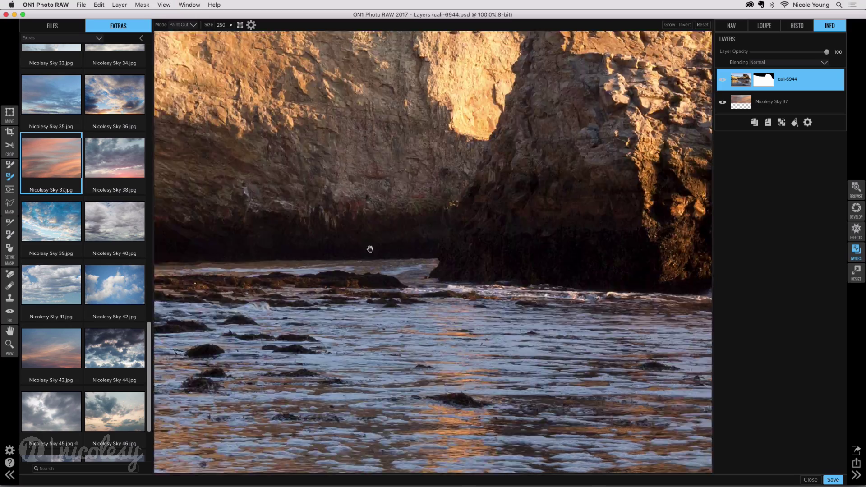
pyautogui.moveTo(627, 159); pyautogui.dragTo(448, 157)
pyautogui.moveTo(584, 301); pyautogui.dragTo(549, 227)
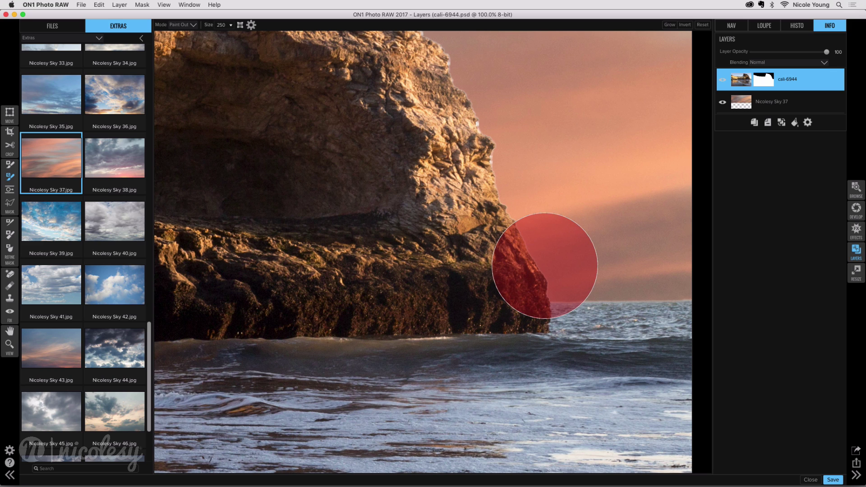
pyautogui.press('b')
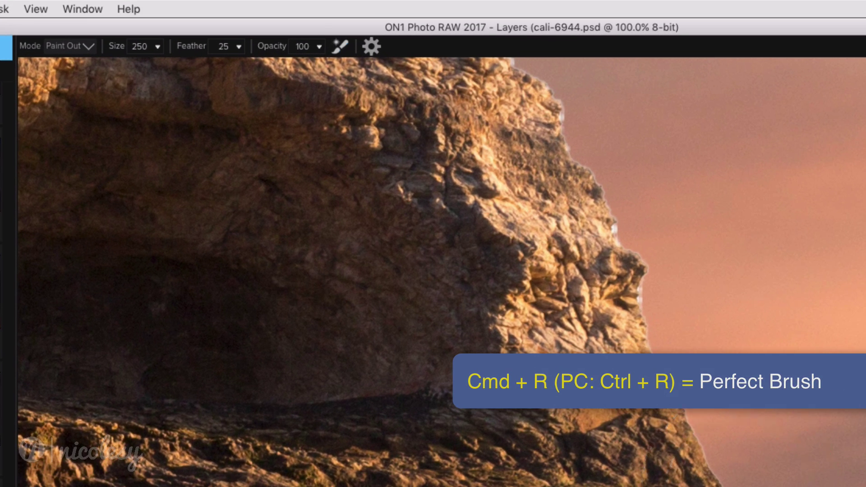
pyautogui.press('super+r')
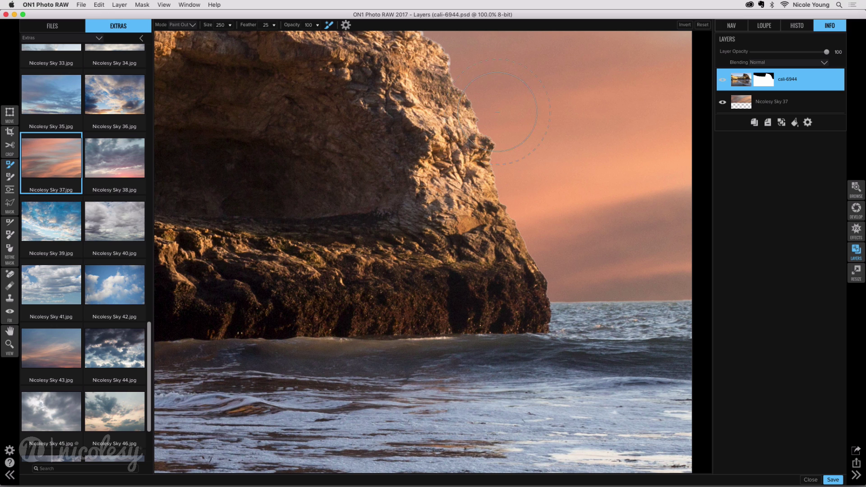
# Paint out the white sky fringe along the cliff-top ridgeline
pyautogui.scroll(3, 489, 100)
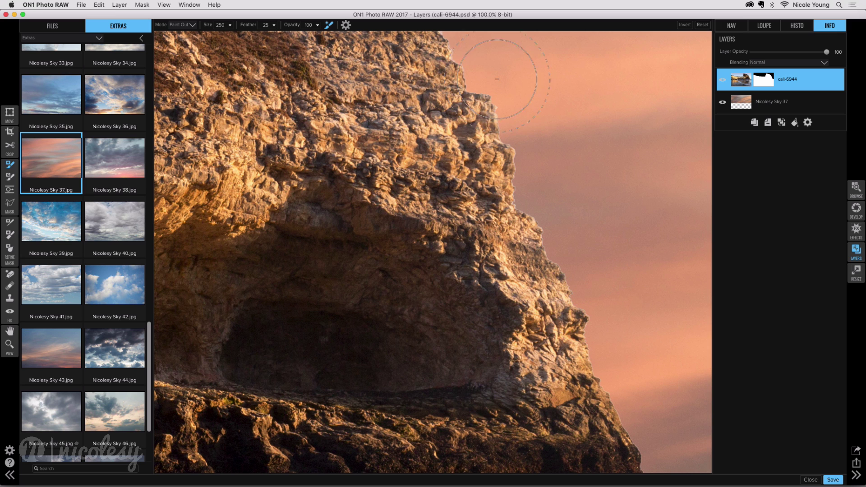
pyautogui.moveTo(488, 71); pyautogui.dragTo(616, 293)
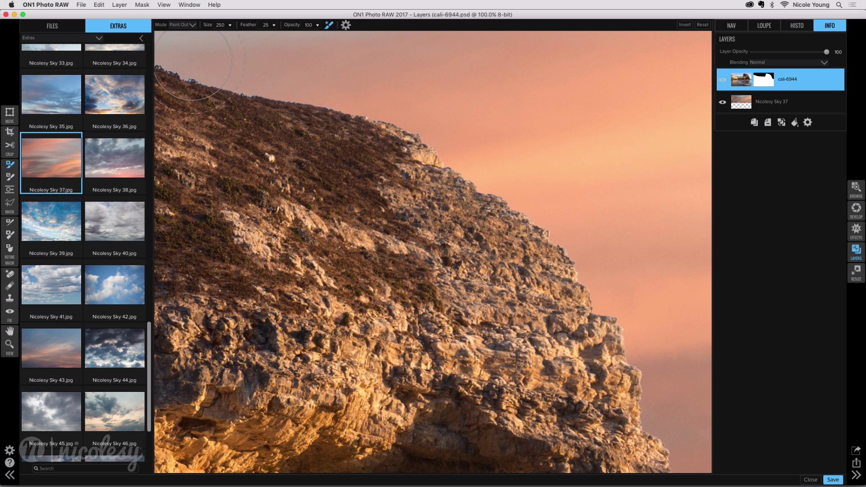
pyautogui.moveTo(195, 78)
pyautogui.mouseDown()
pyautogui.moveTo(392, 110)
pyautogui.moveTo(512, 152)
pyautogui.mouseUp()
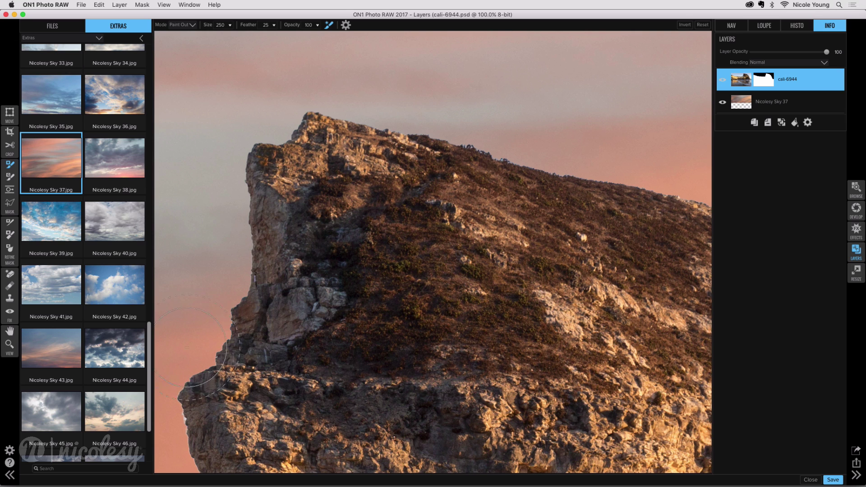
pyautogui.moveTo(199, 310); pyautogui.dragTo(286, 96)
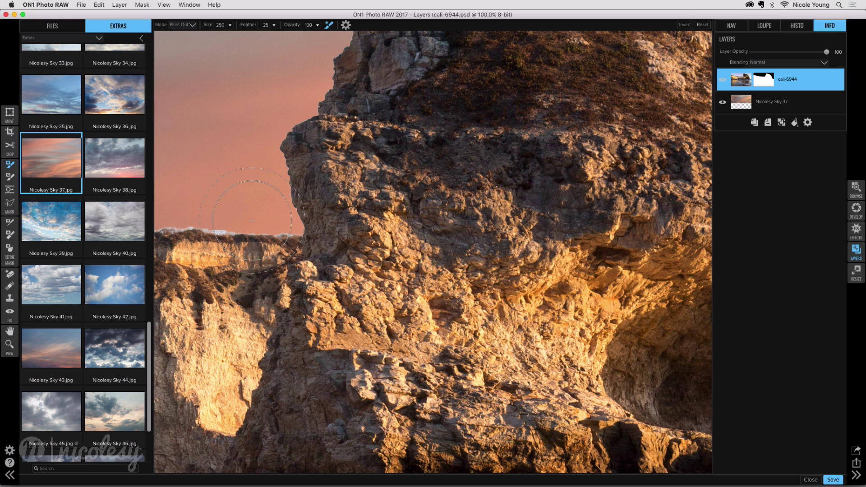
pyautogui.moveTo(259, 214); pyautogui.dragTo(434, 194)
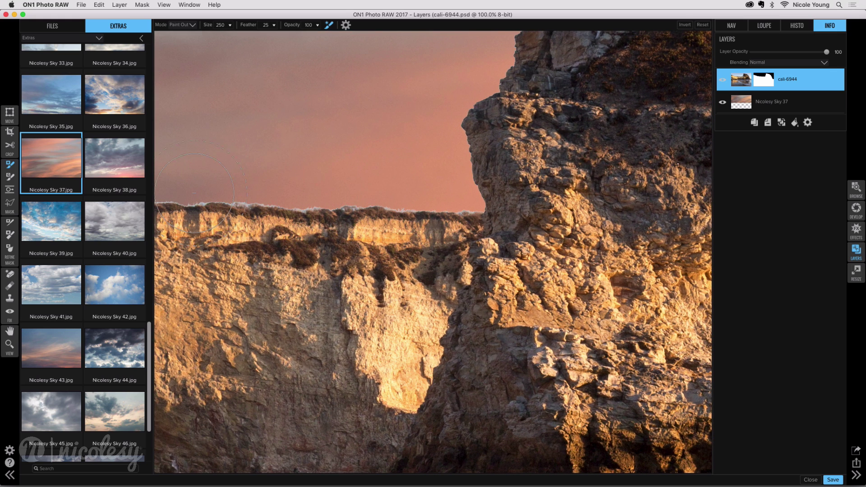
pyautogui.moveTo(244, 194)
pyautogui.mouseDown()
pyautogui.moveTo(475, 163)
pyautogui.moveTo(523, 167)
pyautogui.moveTo(417, 154)
pyautogui.moveTo(368, 166)
pyautogui.moveTo(251, 159)
pyautogui.moveTo(242, 140)
pyautogui.moveTo(589, 140)
pyautogui.mouseUp()
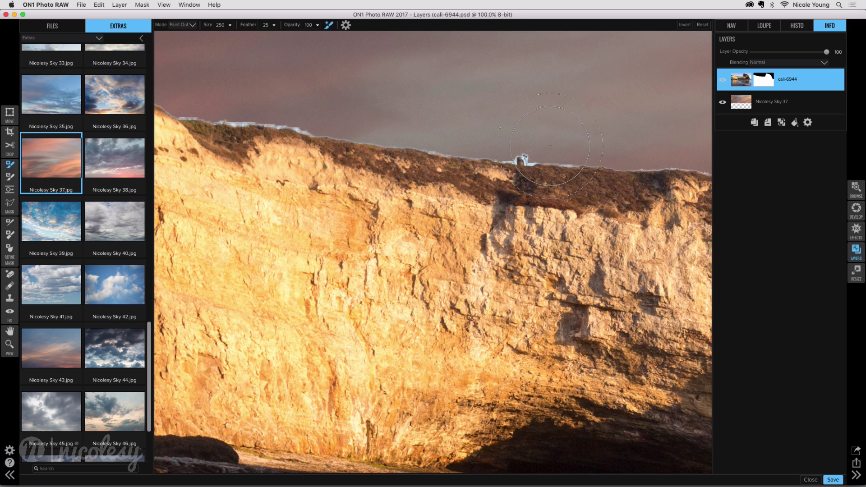
pyautogui.moveTo(543, 152)
pyautogui.mouseDown()
pyautogui.moveTo(632, 168)
pyautogui.moveTo(456, 160)
pyautogui.moveTo(265, 117)
pyautogui.moveTo(223, 87)
pyautogui.moveTo(215, 115)
pyautogui.moveTo(271, 124)
pyautogui.moveTo(249, 95)
pyautogui.moveTo(464, 101)
pyautogui.moveTo(562, 130)
pyautogui.mouseUp()
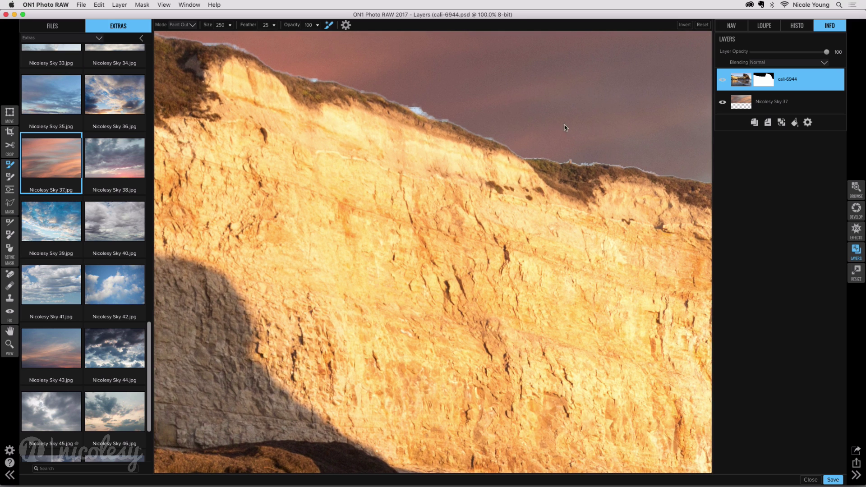
pyautogui.moveTo(455, 91)
pyautogui.mouseDown()
pyautogui.moveTo(322, 89)
pyautogui.moveTo(316, 63)
pyautogui.moveTo(555, 155)
pyautogui.moveTo(406, 110)
pyautogui.moveTo(375, 90)
pyautogui.mouseUp()
pyautogui.moveTo(575, 147)
pyautogui.mouseDown()
pyautogui.moveTo(320, 102)
pyautogui.moveTo(408, 120)
pyautogui.moveTo(399, 120)
pyautogui.mouseUp()
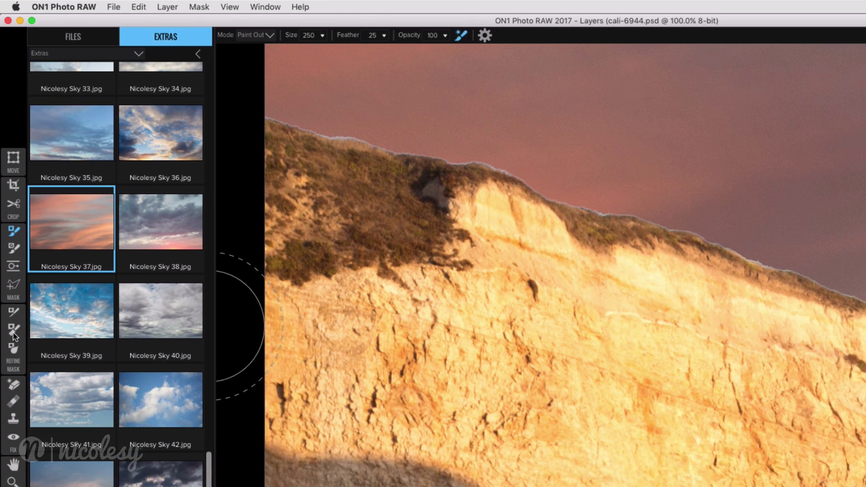
# Tighten the cliff-top mask edge with the Chisel Mask Tool in Remove mode at Amount 1
pyautogui.click(9, 235)
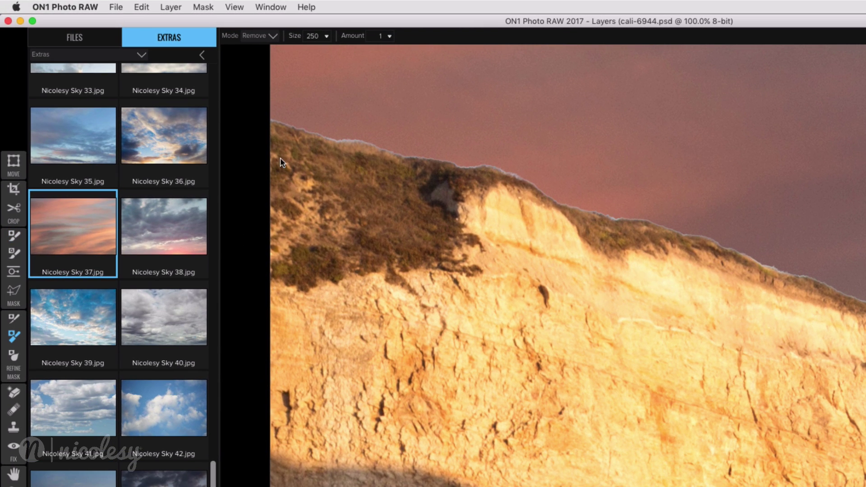
pyautogui.click(381, 35)
pyautogui.press('Return')
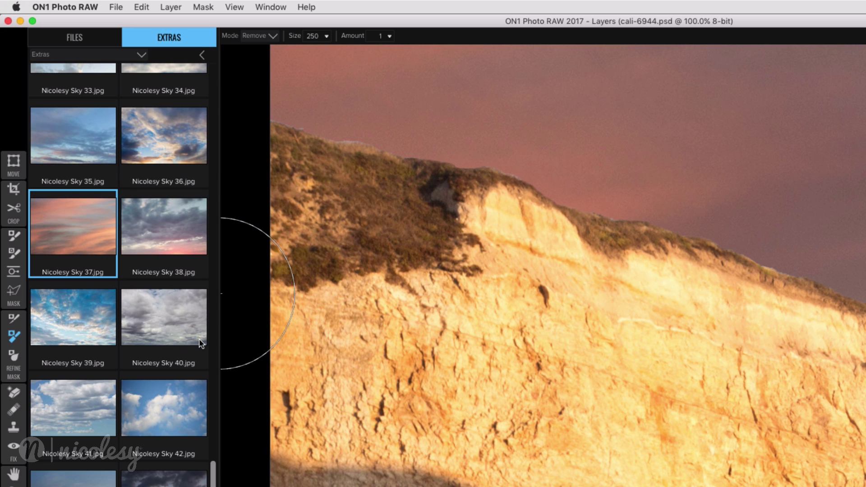
pyautogui.click(13, 355)
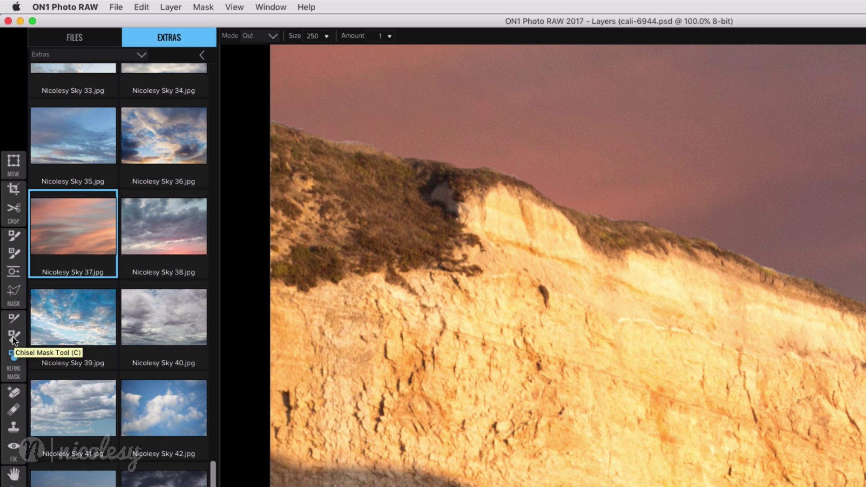
pyautogui.click(14, 337)
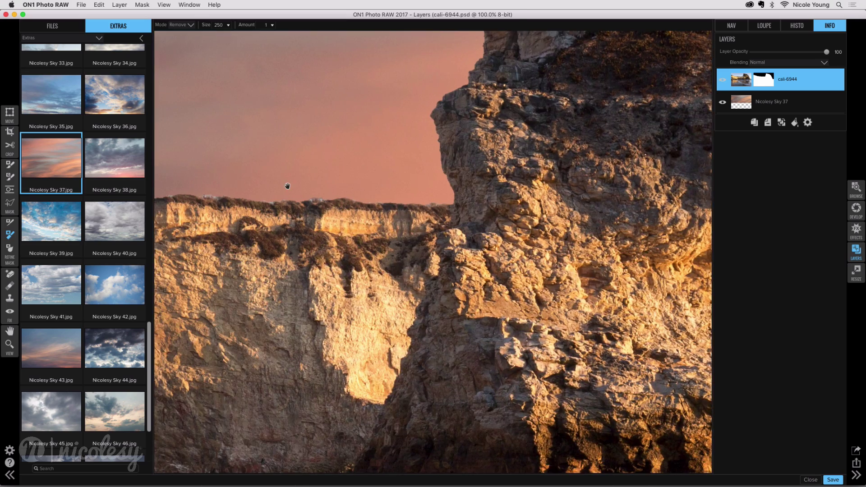
pyautogui.moveTo(288, 186); pyautogui.dragTo(519, 169)
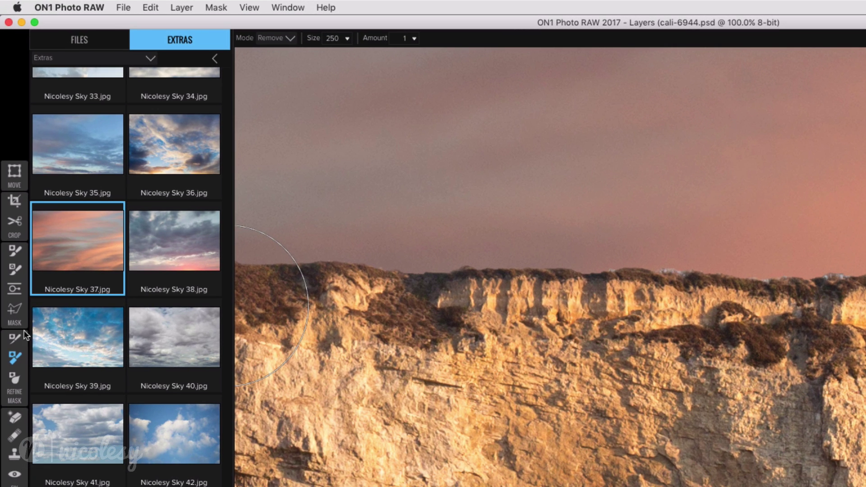
# Turn off Color Decontamination for the masking brush
pyautogui.click(16, 337)
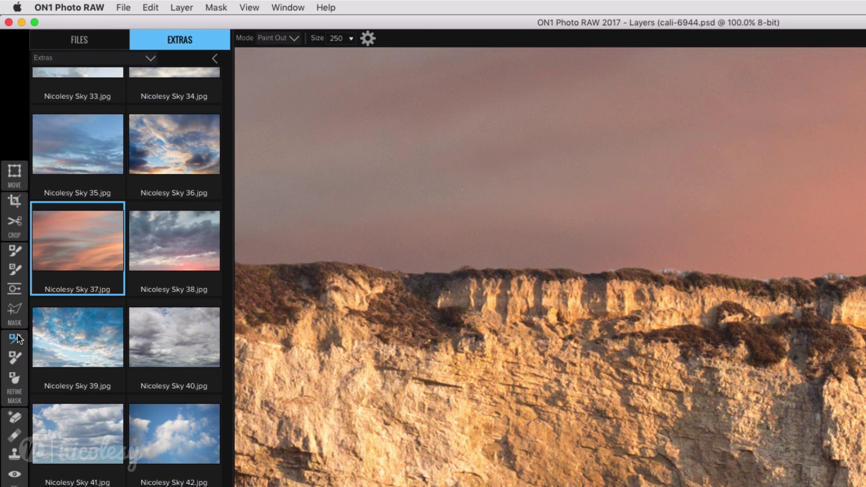
pyautogui.click(365, 38)
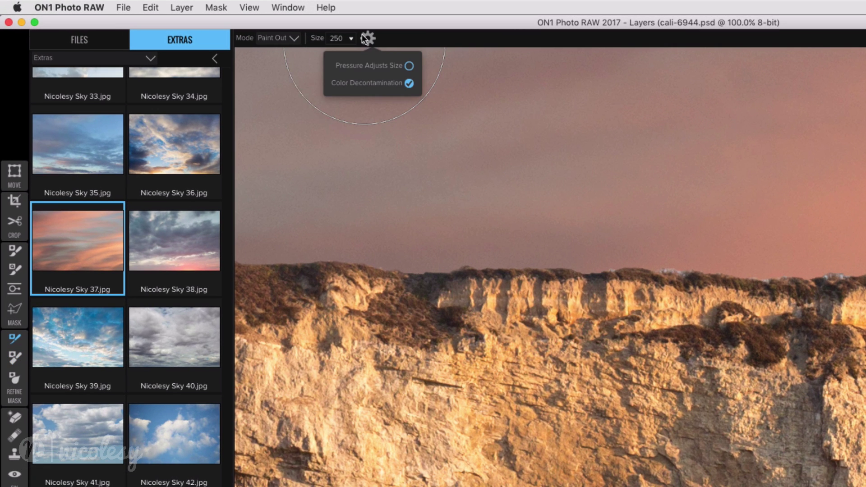
pyautogui.click(410, 83)
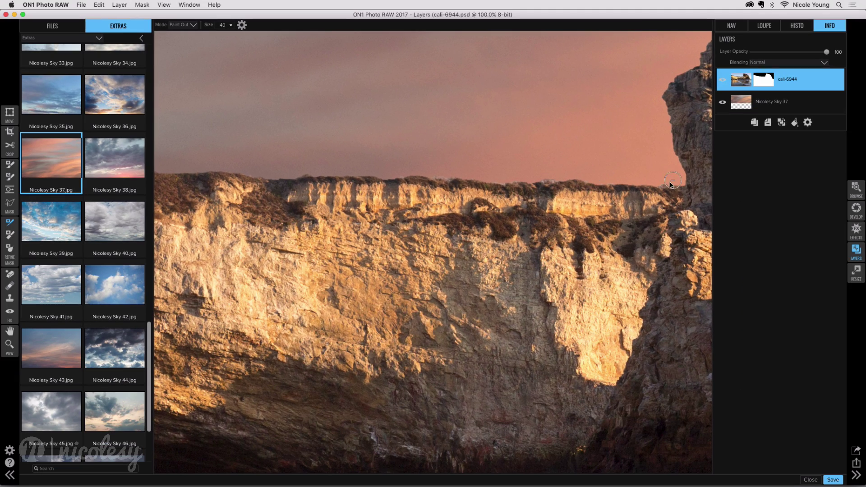
# Paint out the remaining fringe along the cliff top's sky edge
pyautogui.moveTo(567, 188)
pyautogui.mouseDown()
pyautogui.moveTo(367, 142)
pyautogui.moveTo(448, 143)
pyautogui.mouseUp()
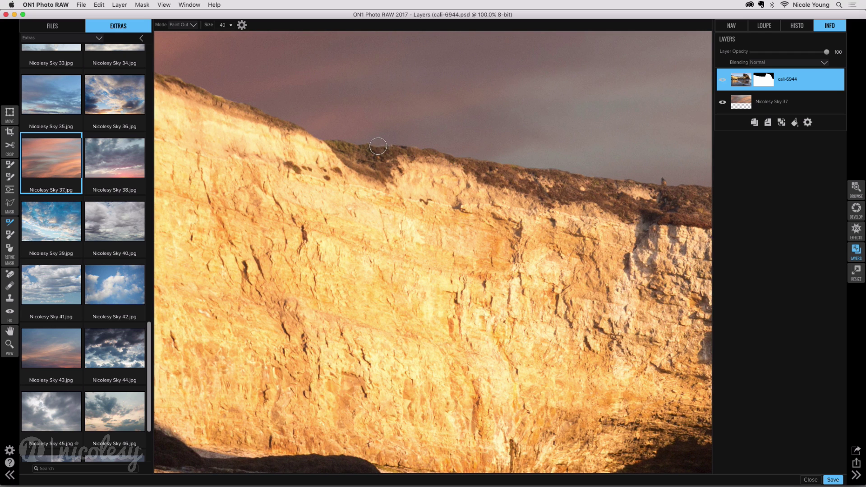
pyautogui.click(381, 143)
pyautogui.moveTo(288, 145); pyautogui.dragTo(492, 238)
pyautogui.moveTo(179, 180); pyautogui.dragTo(384, 236)
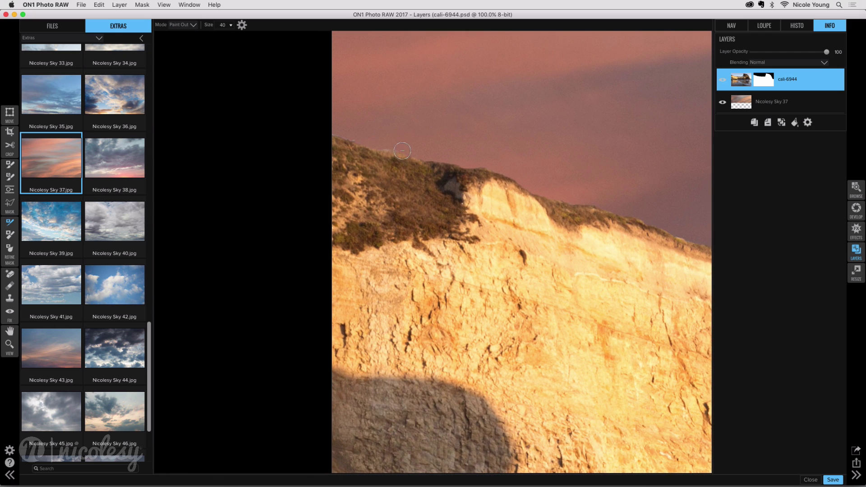
pyautogui.moveTo(402, 150); pyautogui.dragTo(326, 132)
pyautogui.click(379, 148)
pyautogui.moveTo(378, 150); pyautogui.dragTo(318, 134)
pyautogui.moveTo(544, 157); pyautogui.dragTo(319, 131)
pyautogui.moveTo(551, 207); pyautogui.dragTo(240, 181)
# Preview the cali-6944 mask in black and white at 100% below the rock's edge
pyautogui.press('super+0')
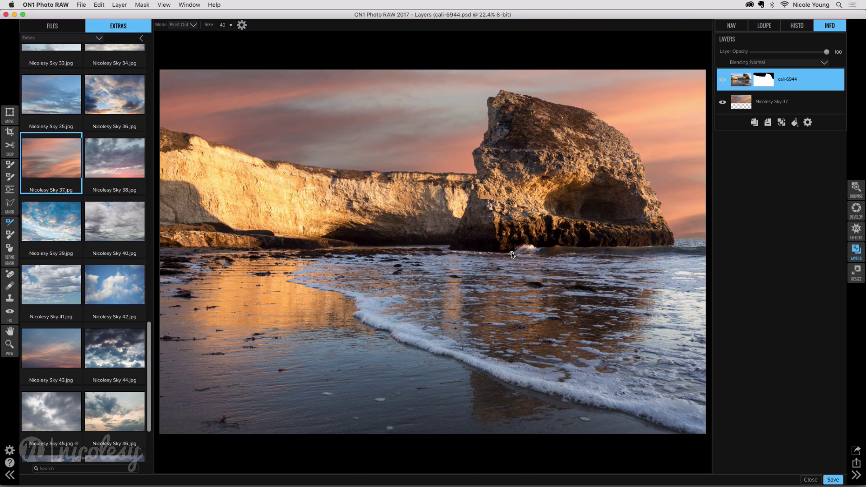
pyautogui.press('o')
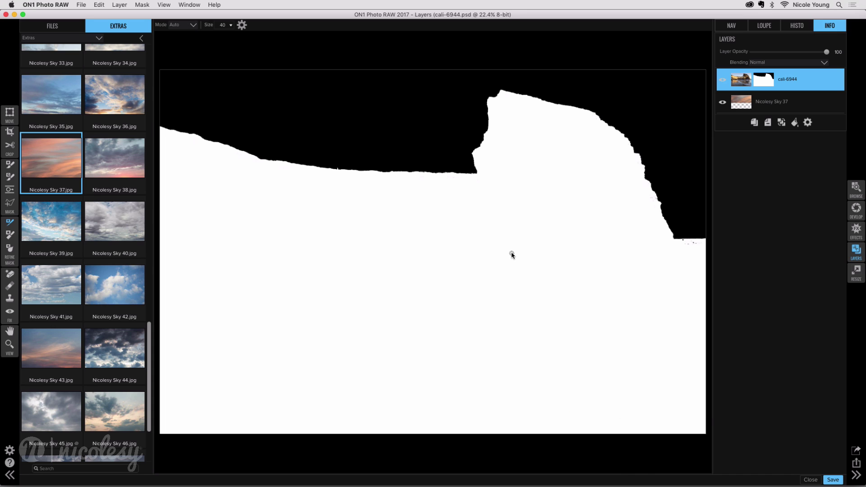
pyautogui.press('super+alt+0')
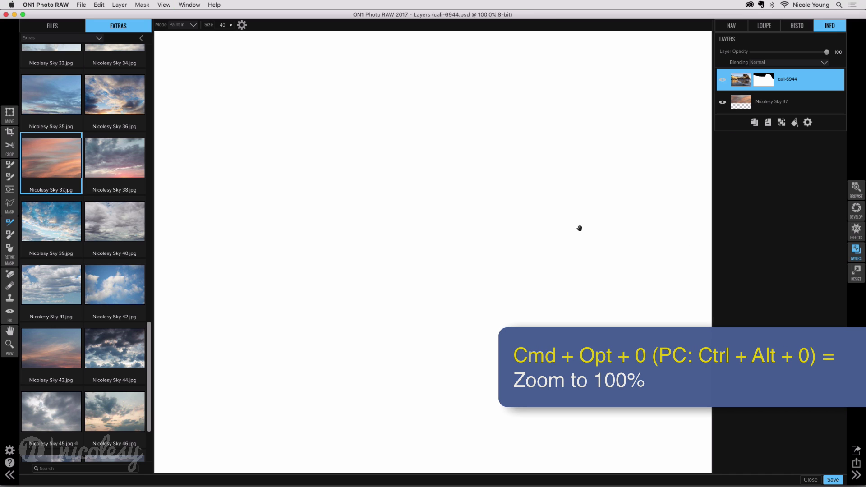
pyautogui.moveTo(648, 220); pyautogui.dragTo(389, 230)
pyautogui.moveTo(679, 219); pyautogui.dragTo(568, 205)
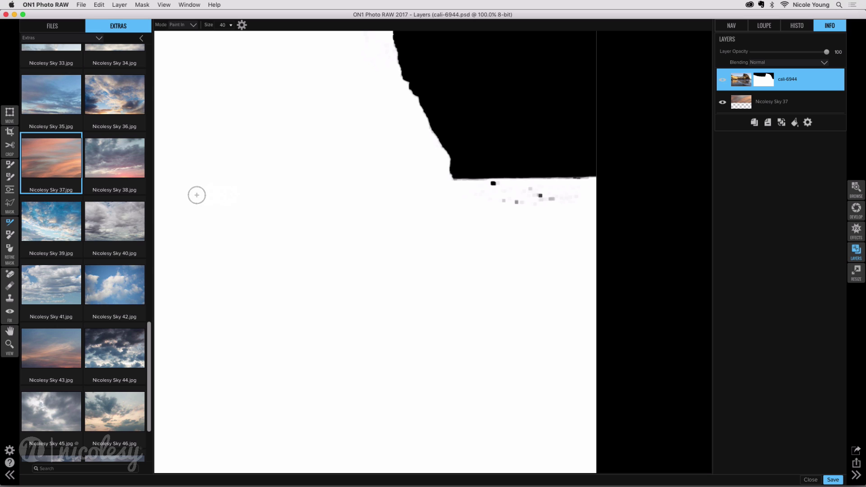
# Brush away the grey mask specks below the rock with a smaller Masking Brush, then fit the composite
pyautogui.click(10, 165)
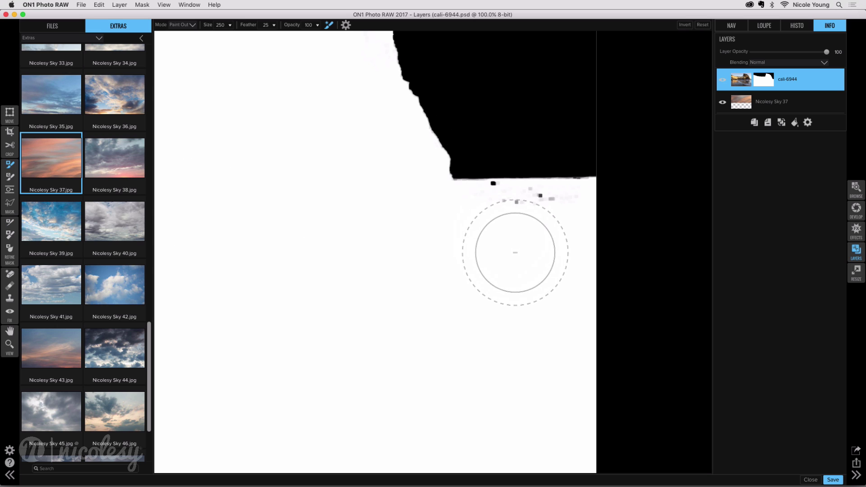
pyautogui.press('[')
pyautogui.press('[')
pyautogui.press('[')
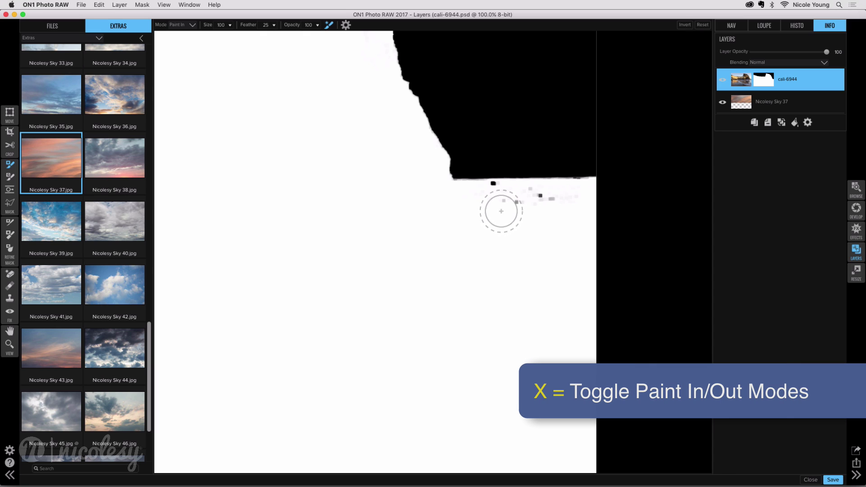
pyautogui.moveTo(502, 211); pyautogui.dragTo(549, 201)
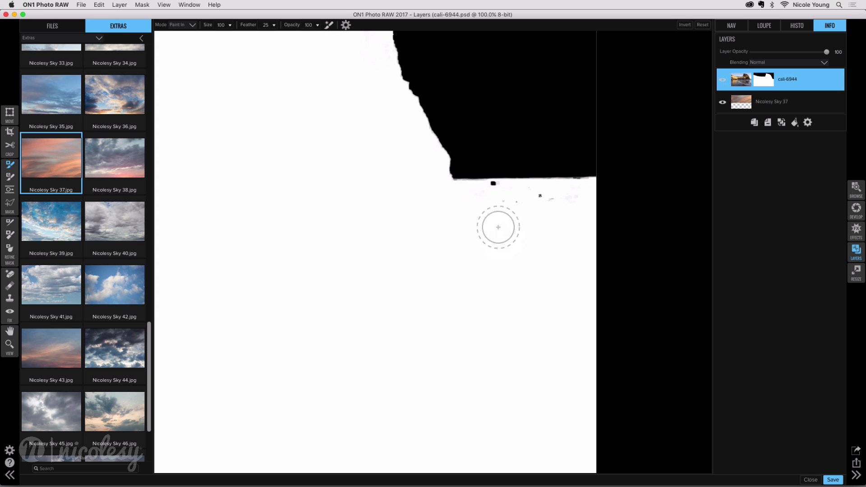
pyautogui.moveTo(497, 226)
pyautogui.mouseDown()
pyautogui.moveTo(497, 213)
pyautogui.moveTo(581, 204)
pyautogui.moveTo(479, 205)
pyautogui.mouseUp()
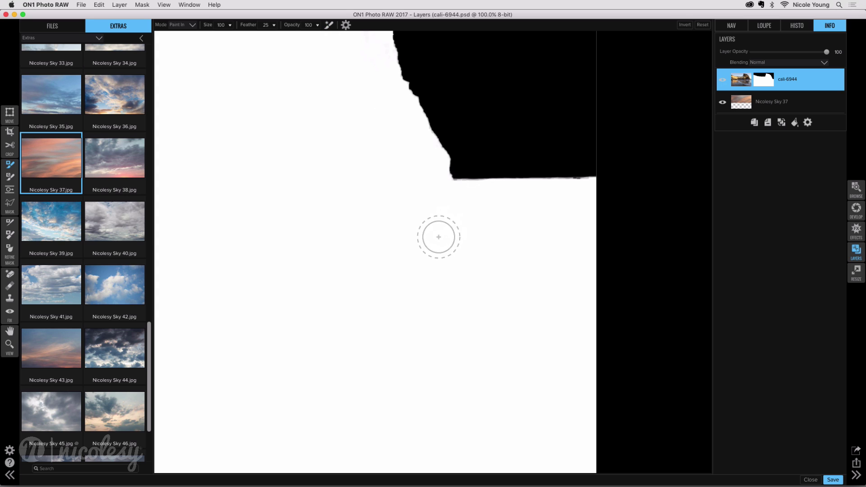
pyautogui.press('super+m')
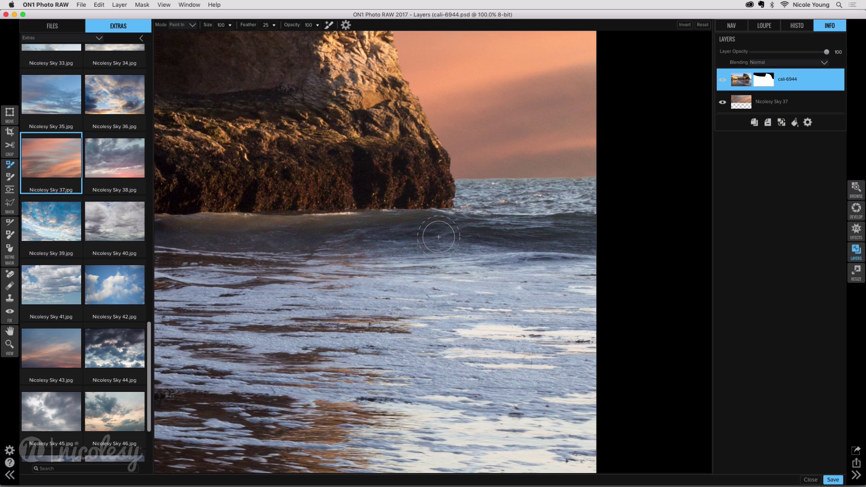
pyautogui.press('super+0')
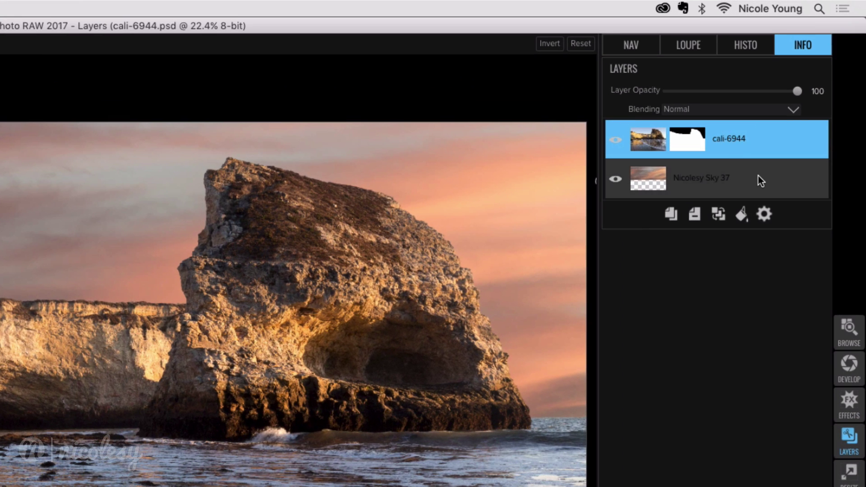
# Duplicate Nicolesy Sky 37 and move the Nicolesy Sky 38 copy above cali-6944
pyautogui.click(804, 100)
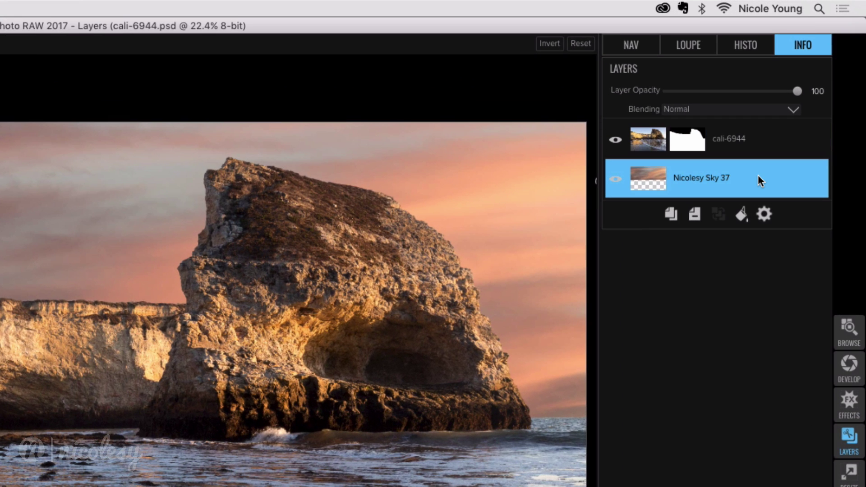
pyautogui.click(671, 214)
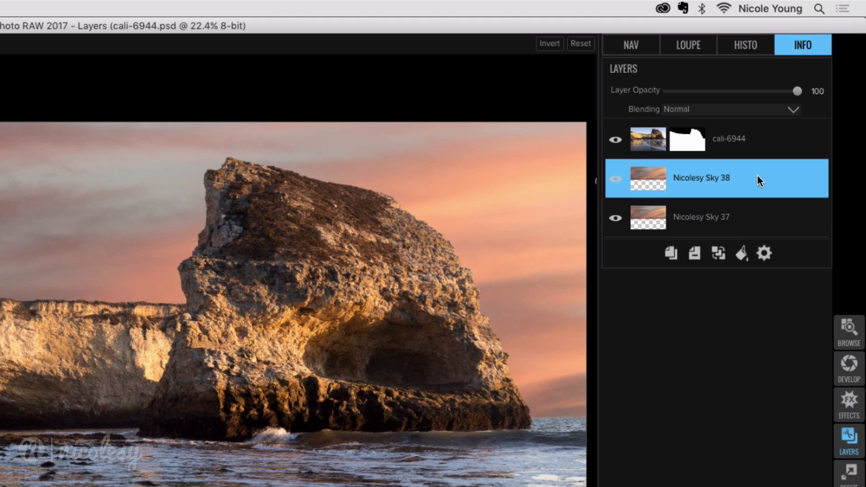
pyautogui.moveTo(757, 176); pyautogui.dragTo(752, 133)
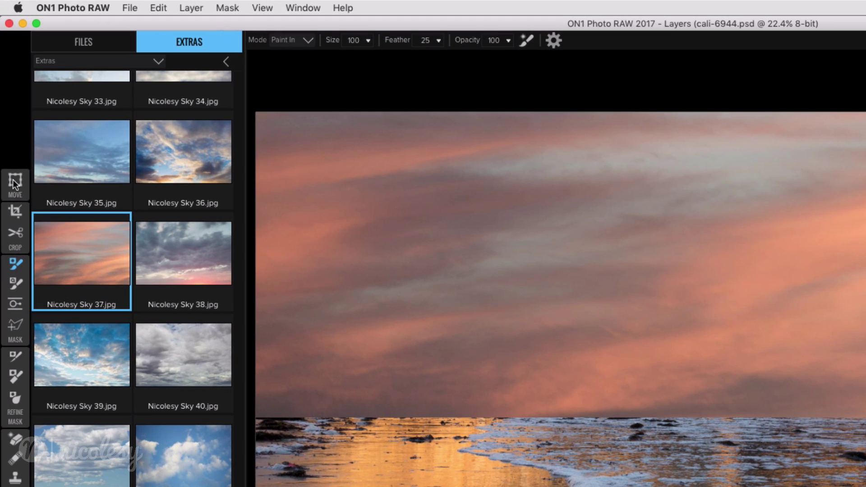
# Flip Nicolesy Sky 38 vertically and drag it down over the water
pyautogui.click(12, 181)
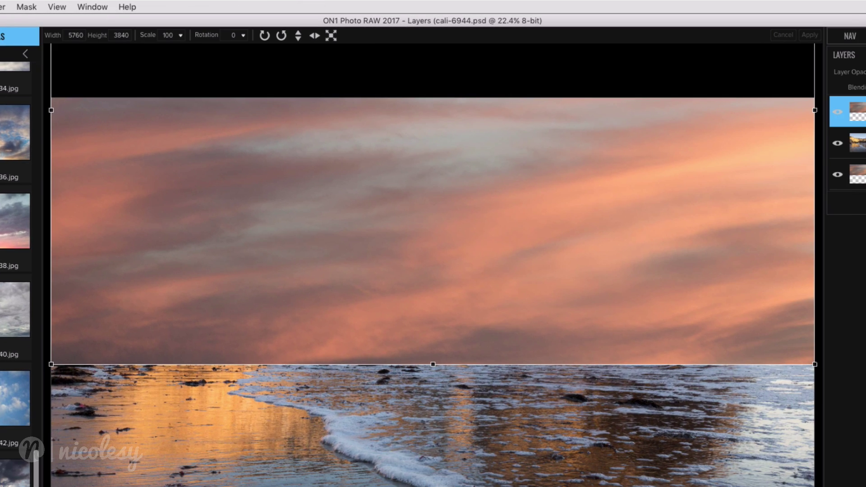
pyautogui.click(297, 36)
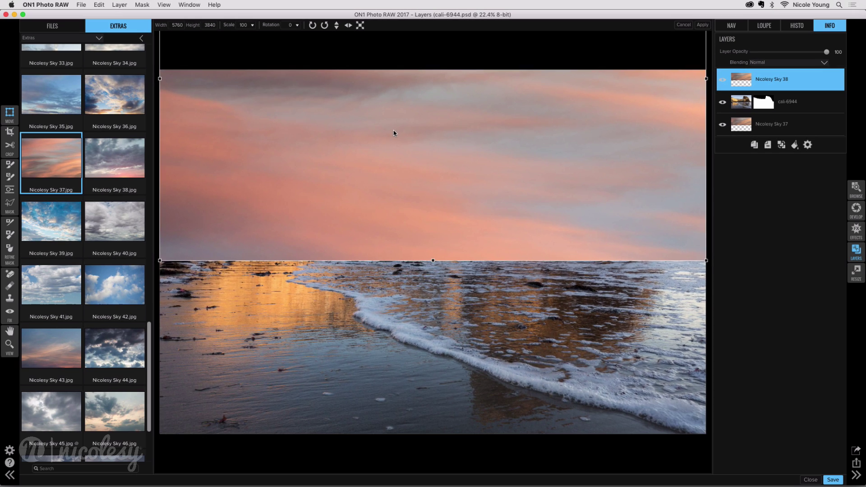
pyautogui.moveTo(379, 188); pyautogui.dragTo(384, 486)
pyautogui.moveTo(397, 410); pyautogui.dragTo(394, 469)
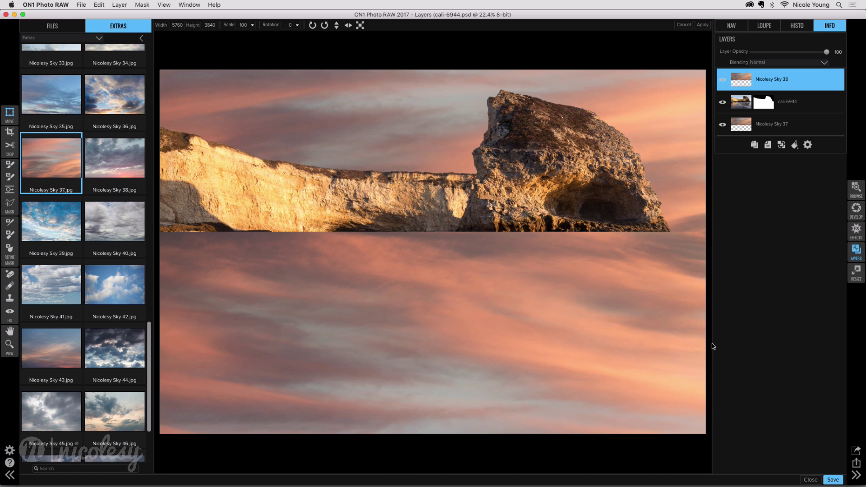
pyautogui.click(704, 26)
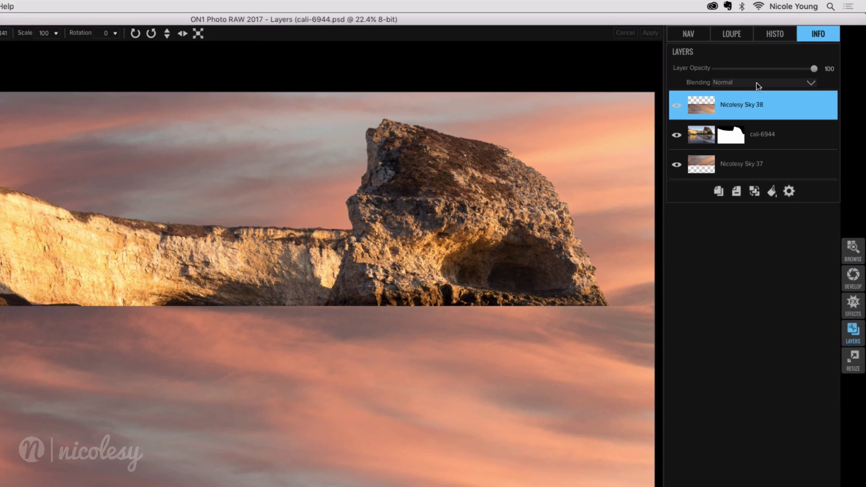
# Set the flipped sky copy to Soft Light blending and nudge it slightly lower
pyautogui.click(783, 62)
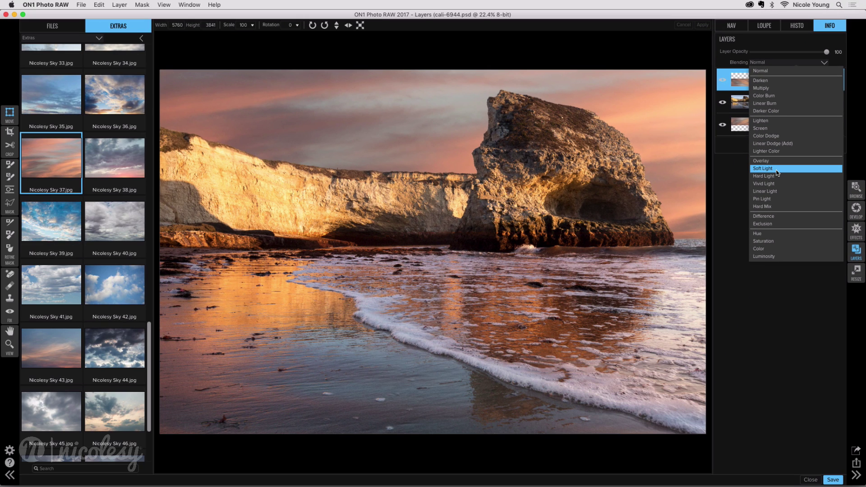
pyautogui.click(777, 173)
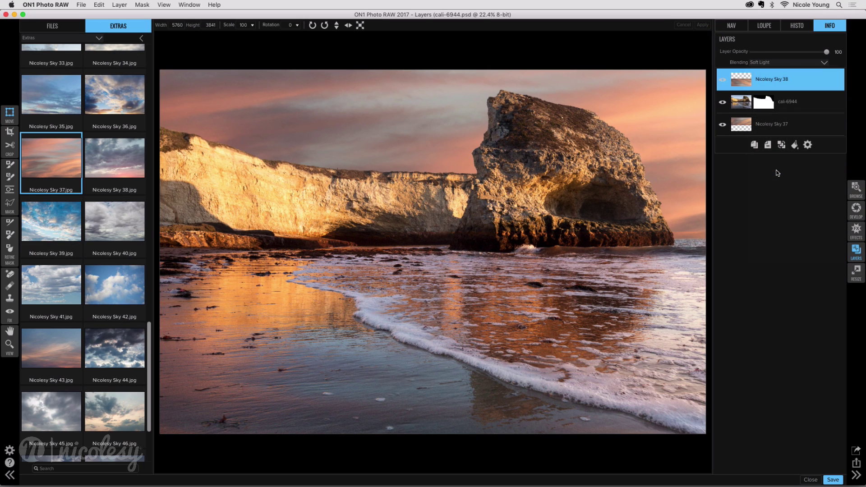
pyautogui.moveTo(591, 194)
pyautogui.moveTo(579, 251); pyautogui.dragTo(578, 254)
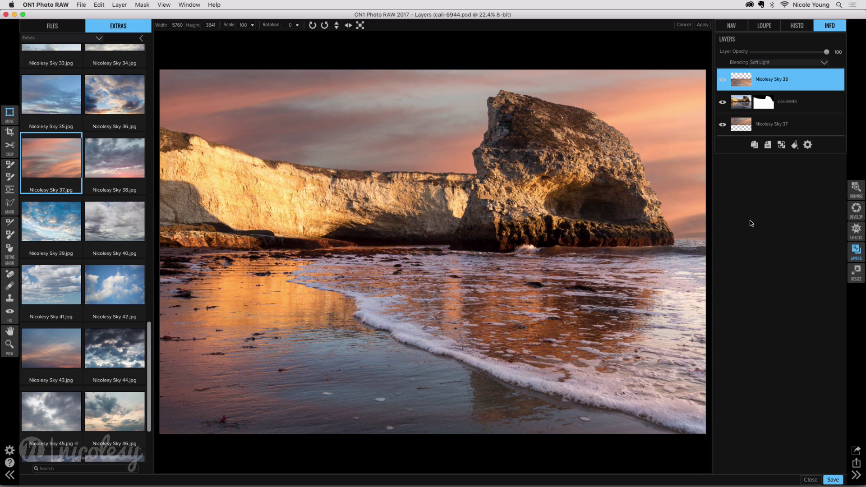
pyautogui.click(702, 24)
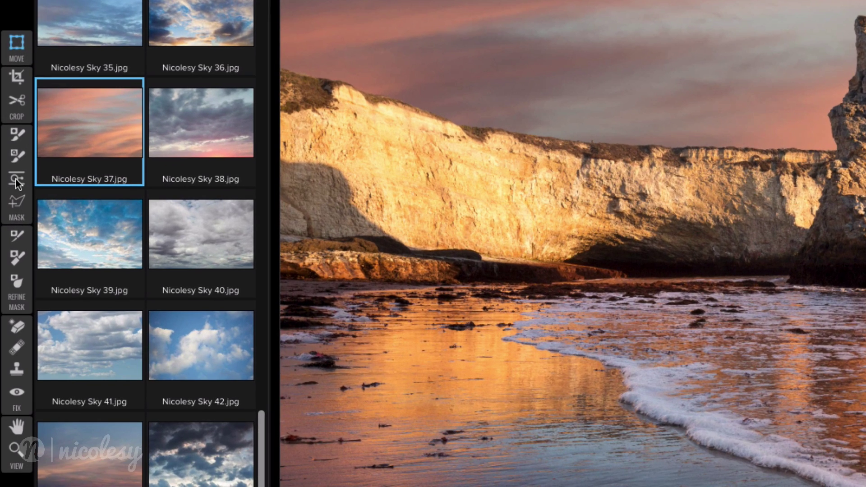
# Add a linear gradient mask at the horizon to the Nicolesy Sky 38 layer, shifted to the waterline
pyautogui.click(10, 191)
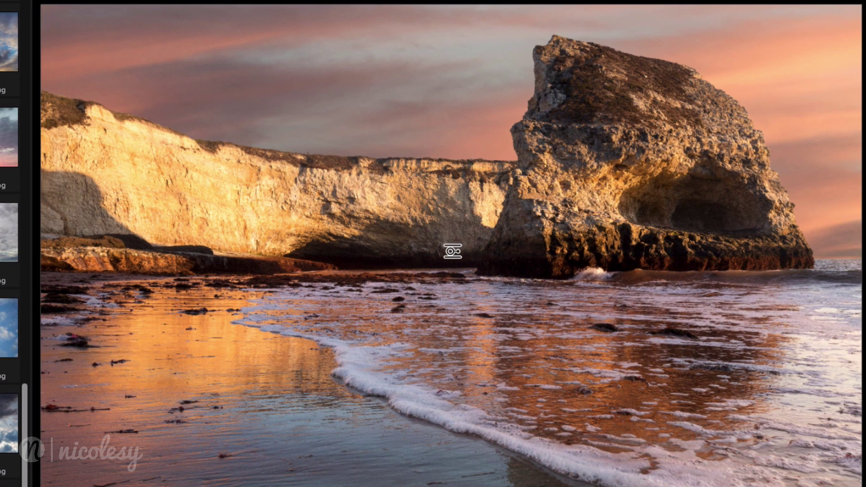
pyautogui.click(454, 262)
pyautogui.moveTo(455, 263)
pyautogui.mouseDown()
pyautogui.moveTo(454, 274)
pyautogui.moveTo(451, 264)
pyautogui.mouseUp()
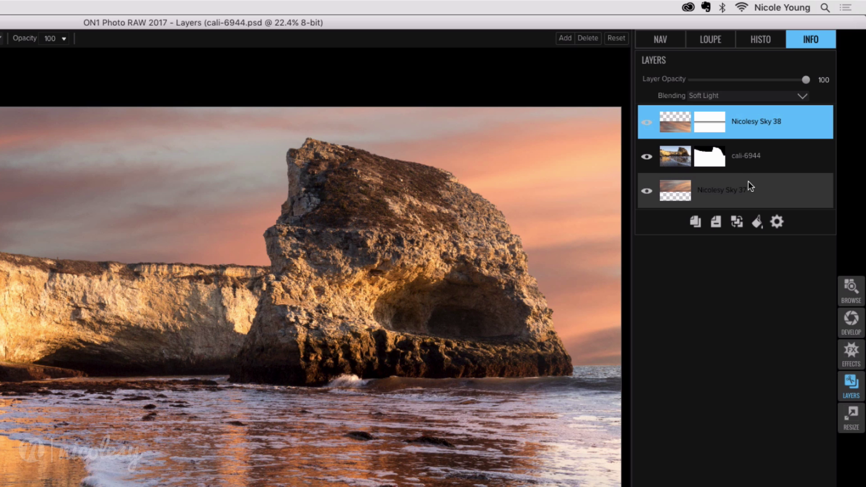
# Nudge the Nicolesy Sky 37 layer down three steps and apply the new position
pyautogui.click(748, 182)
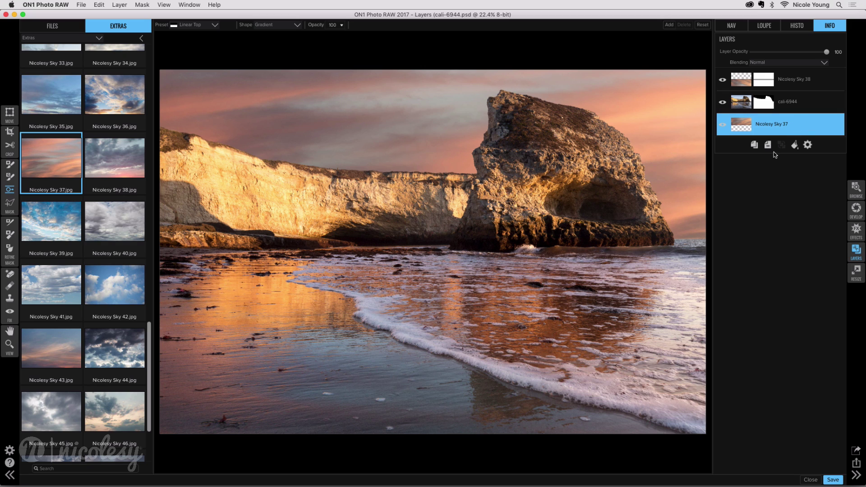
pyautogui.click(14, 115)
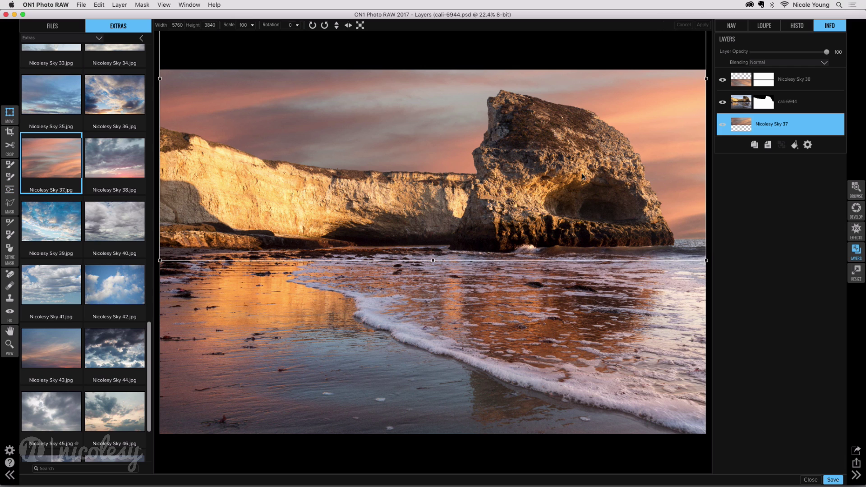
pyautogui.press('Down')
pyautogui.press('Down')
pyautogui.press('Down')
pyautogui.press('Down')
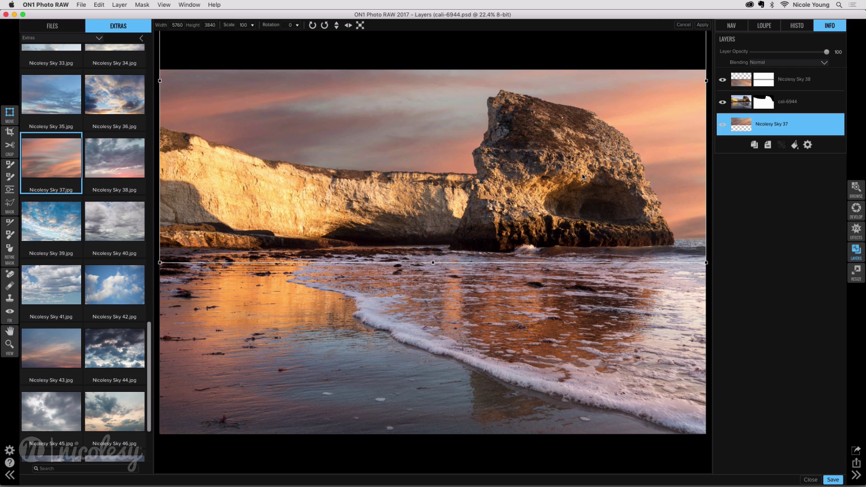
pyautogui.press('Down')
pyautogui.press('Down')
pyautogui.press('Down')
pyautogui.press('Down')
pyautogui.press('Down')
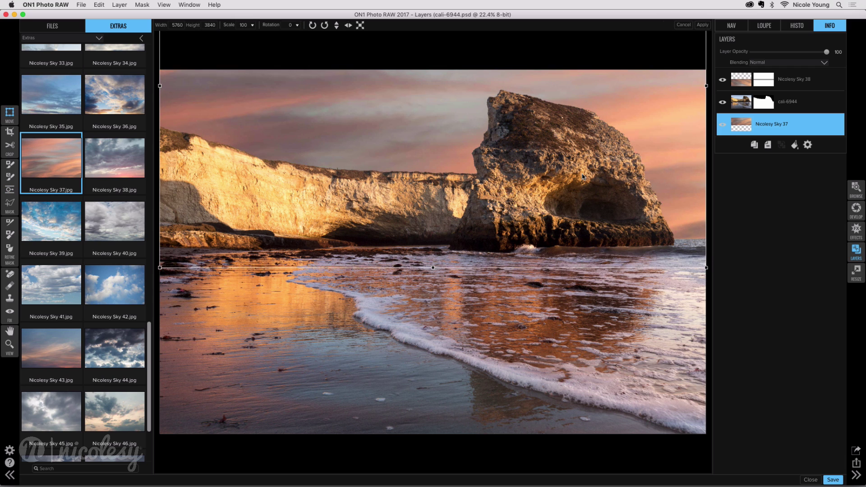
pyautogui.press('Down')
pyautogui.press('Down')
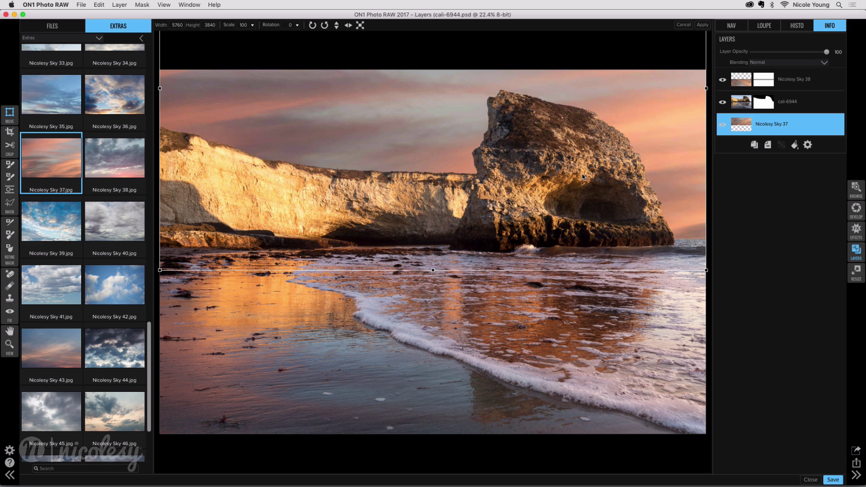
pyautogui.click(703, 25)
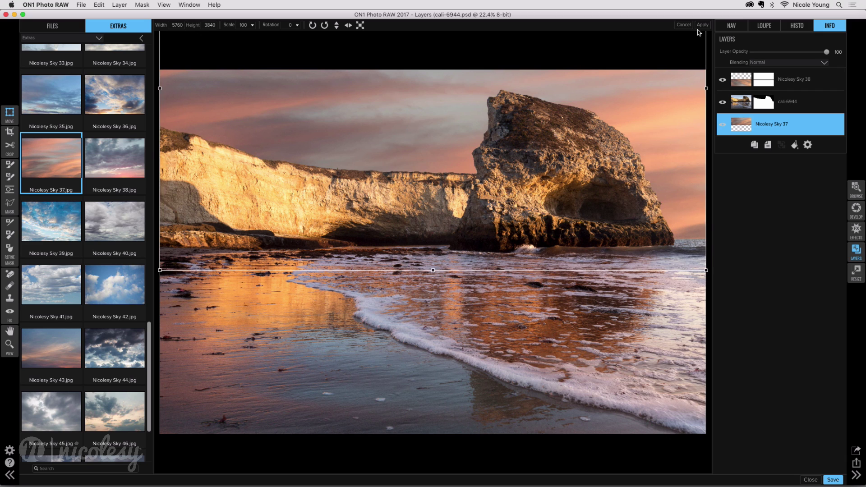